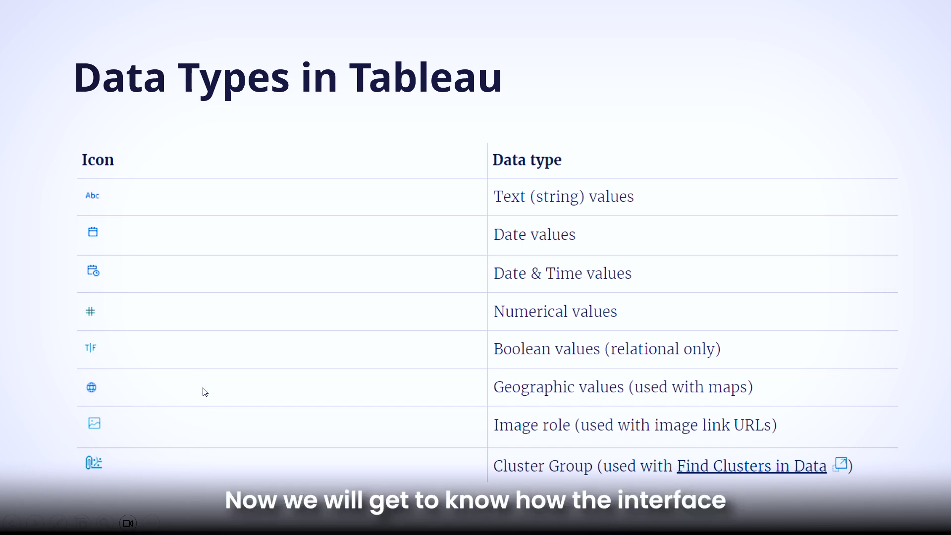
- Leave the slideshow and connect Tableau to the Practice Data Excel workbook in Downloads
key(Escape)
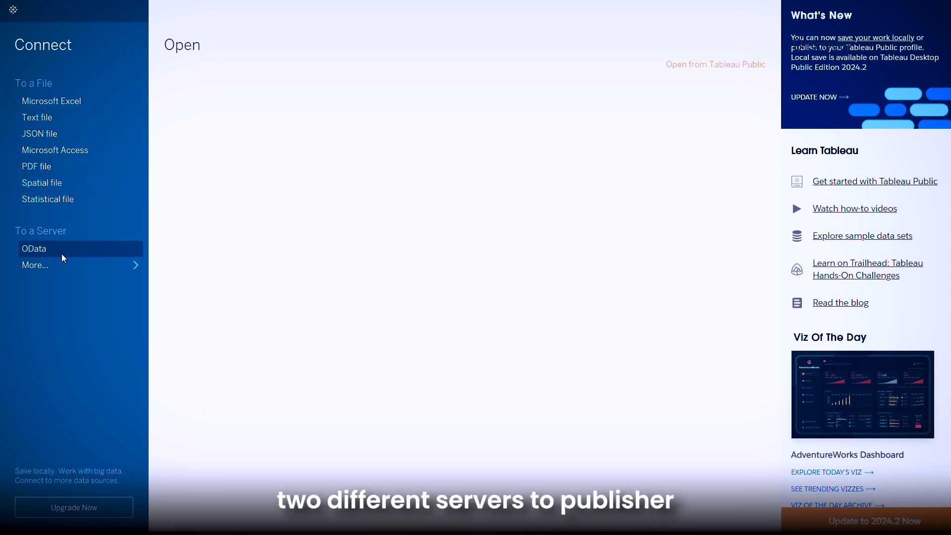
click(37, 102)
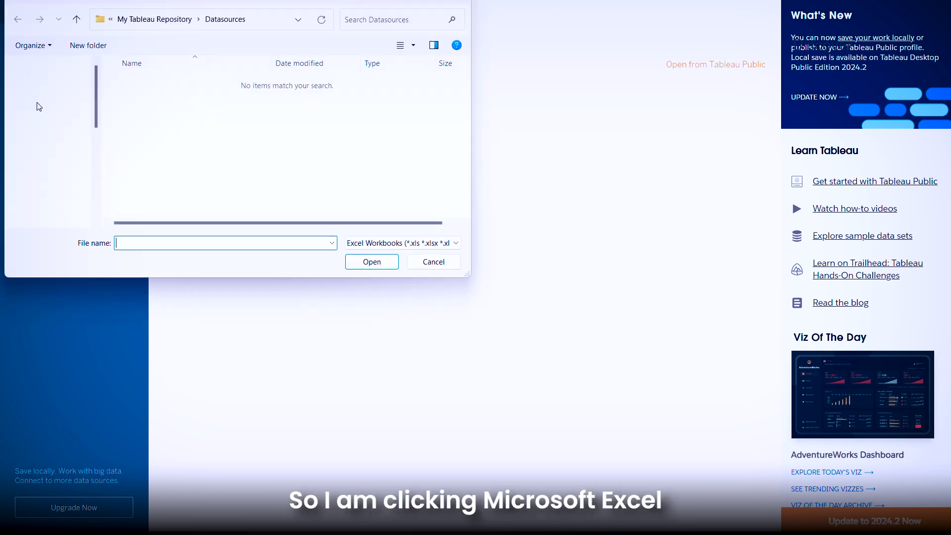
click(42, 171)
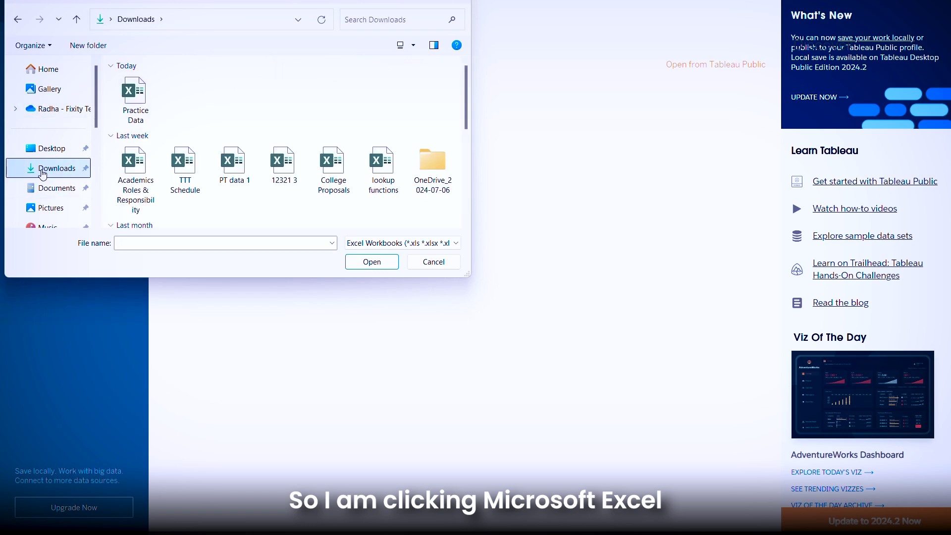
click(137, 99)
click(361, 265)
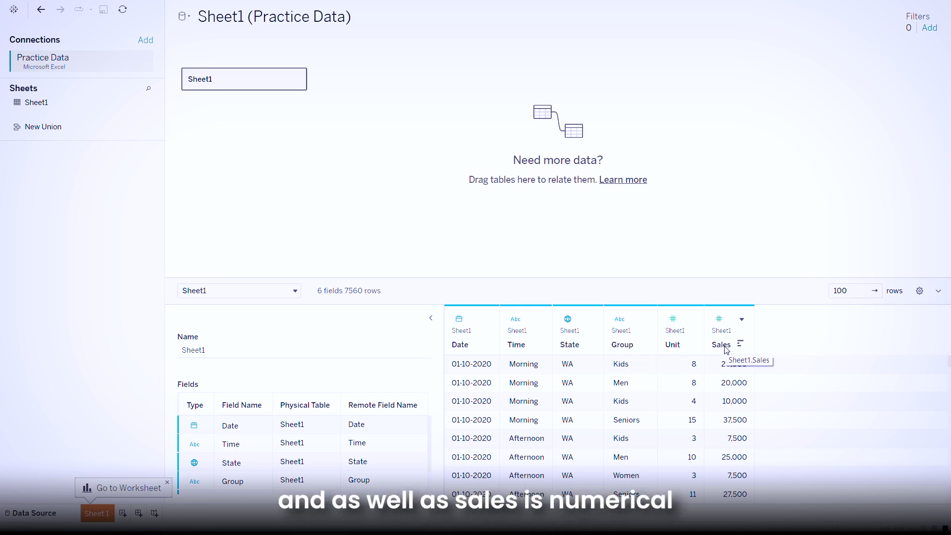
- Check the Sheet1 table list on the Data Source page, then close it
click(266, 296)
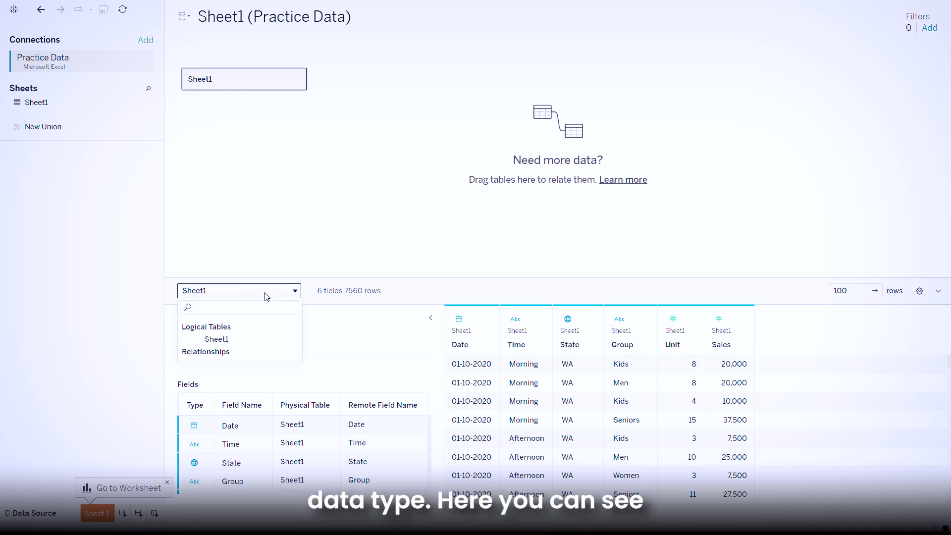
click(267, 293)
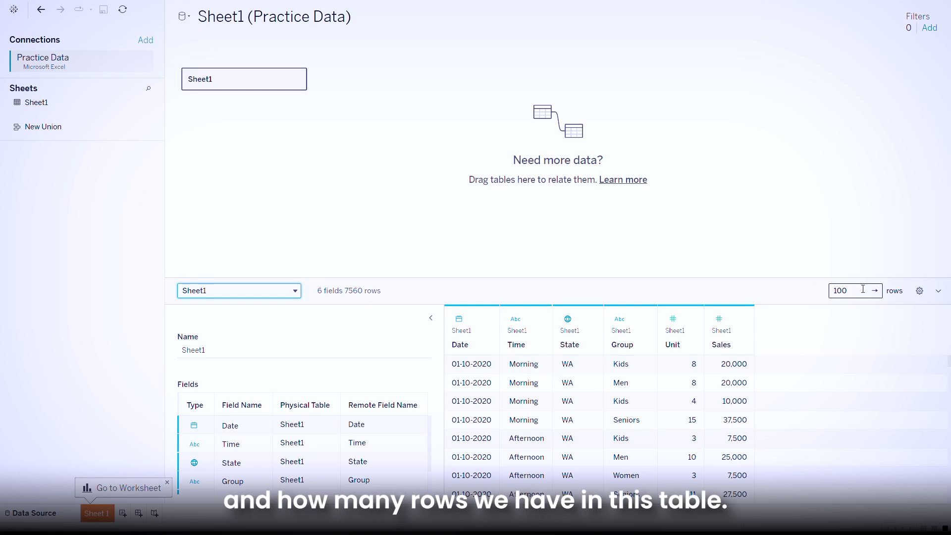
- Set the Sheet1 preview row limit to 5 and glance at the field settings menu
double_click(848, 291)
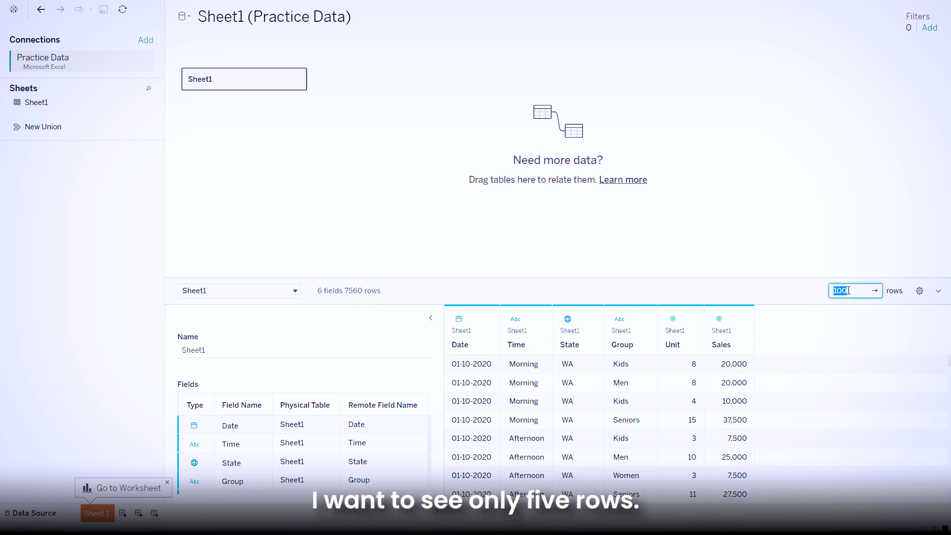
text(5)
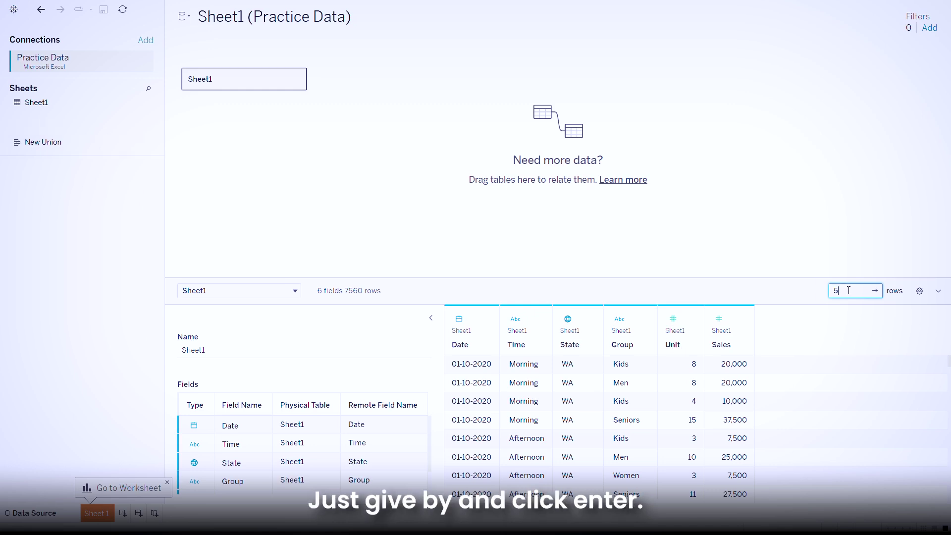
key(Return)
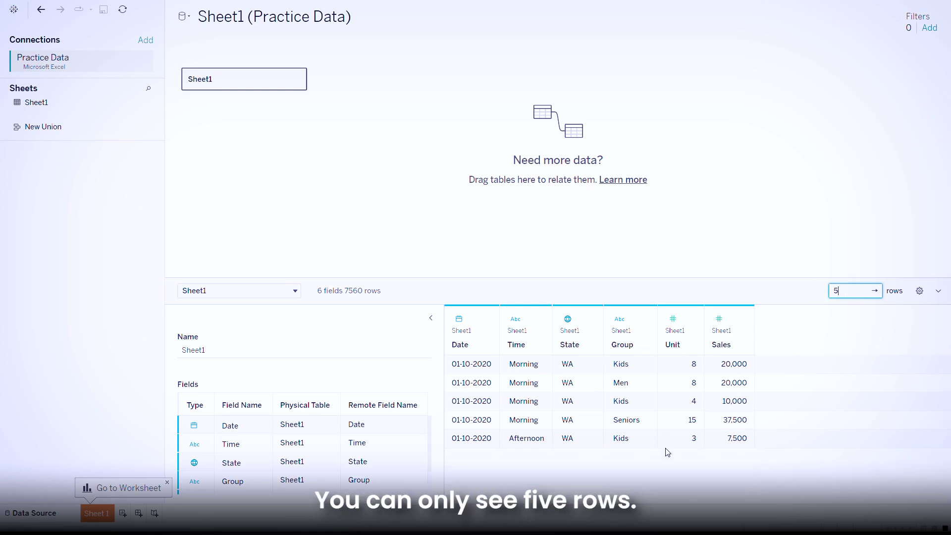
click(919, 291)
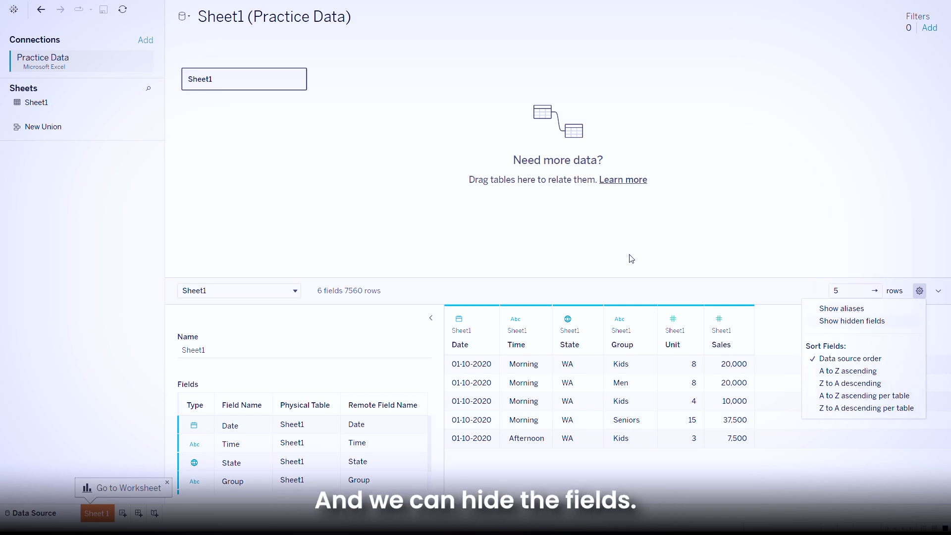
click(658, 255)
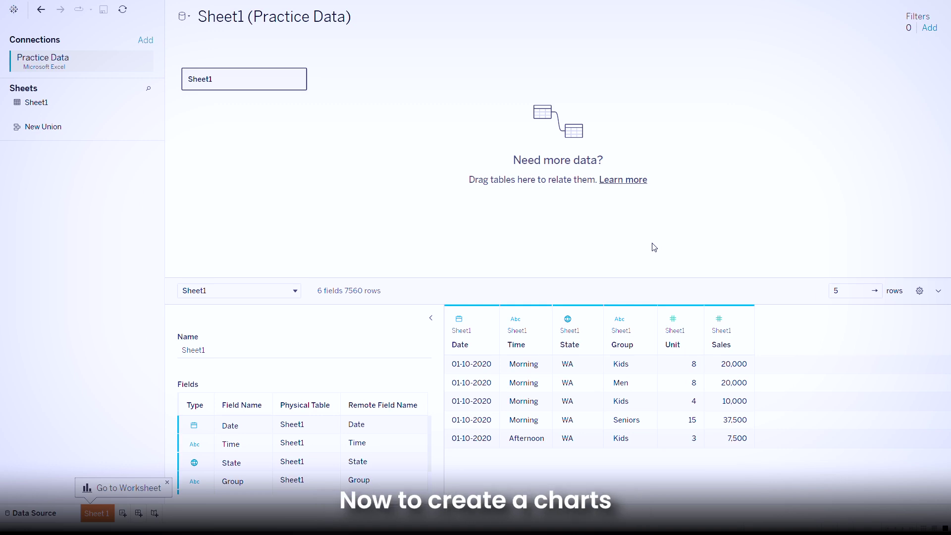
- Switch from the Data Source page to the empty Sheet 1 worksheet
click(98, 513)
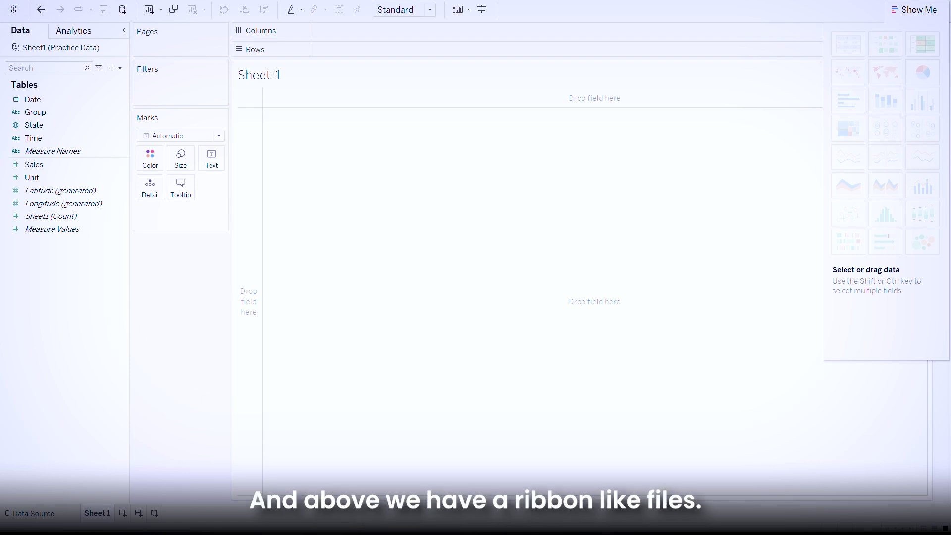
key(alt+f)
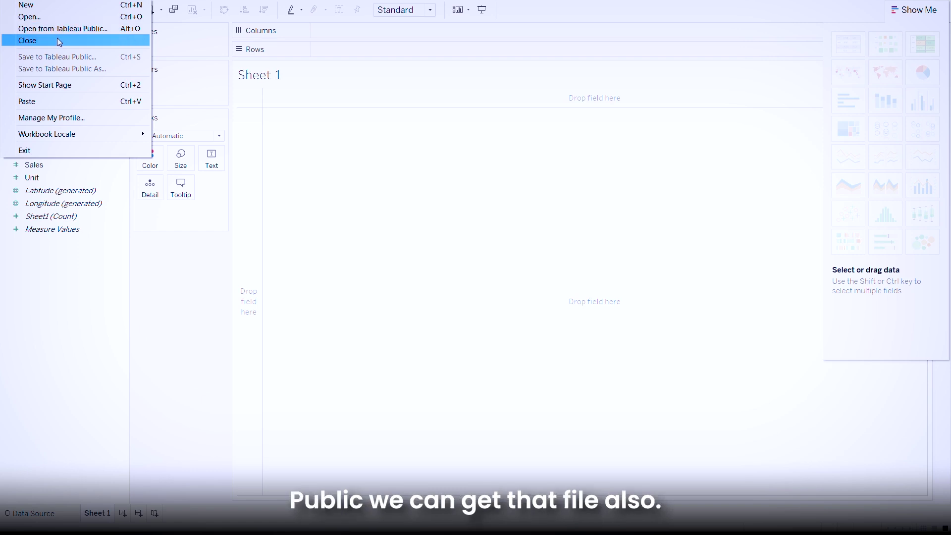
click(29, 1)
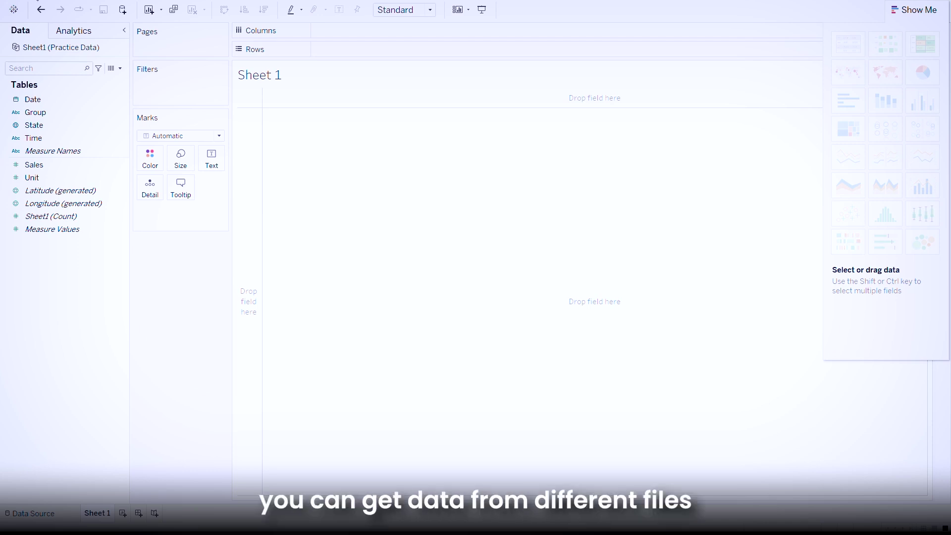
click(96, 0)
mouse_move(47, 0)
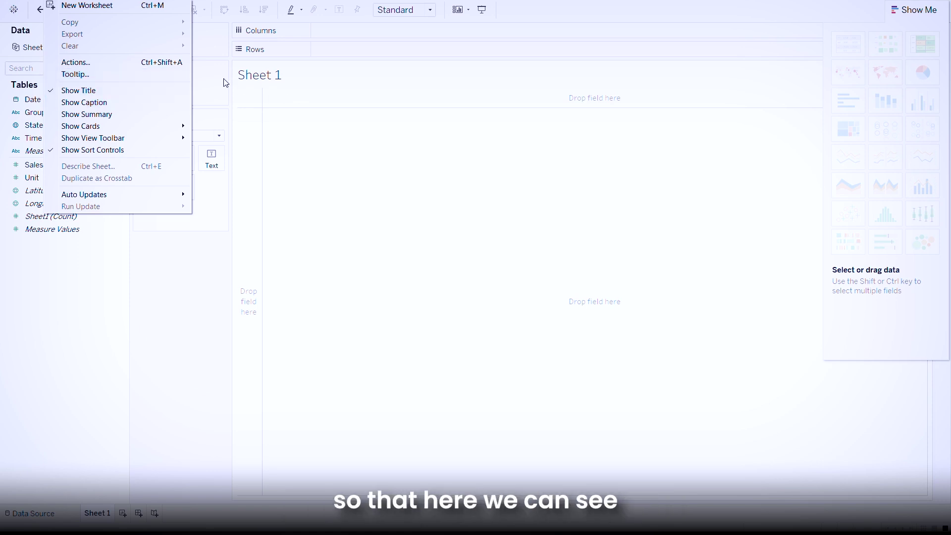
mouse_move(107, 2)
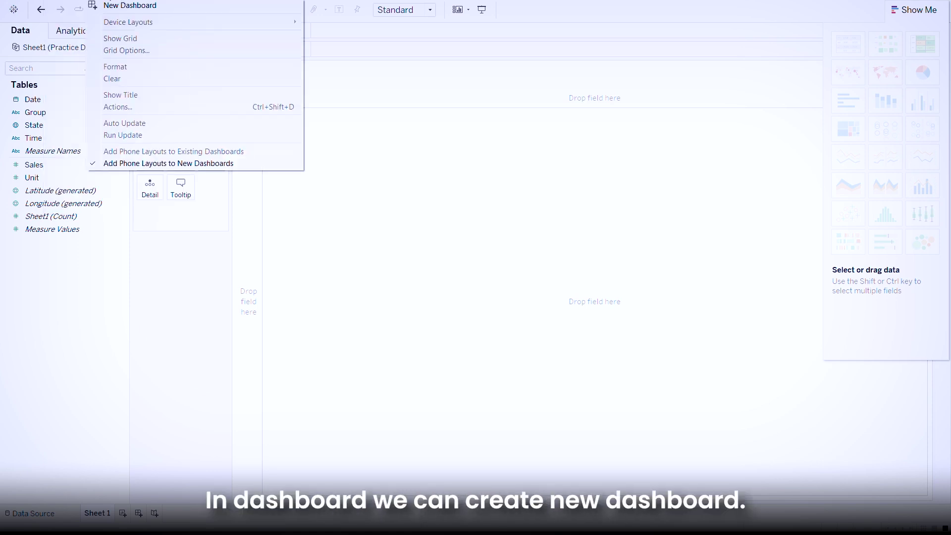
click(359, 208)
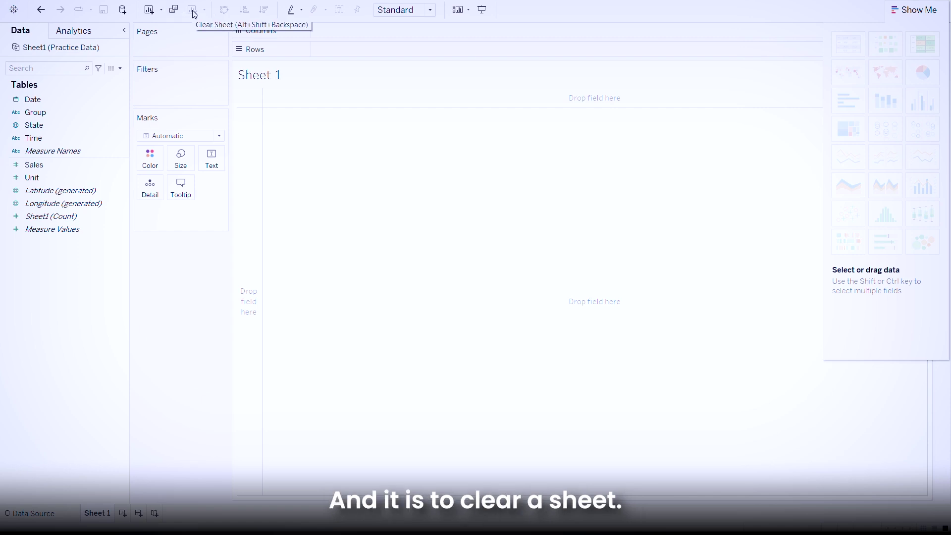
- Place State on Columns and SUM(Sales) on Rows
click(75, 169)
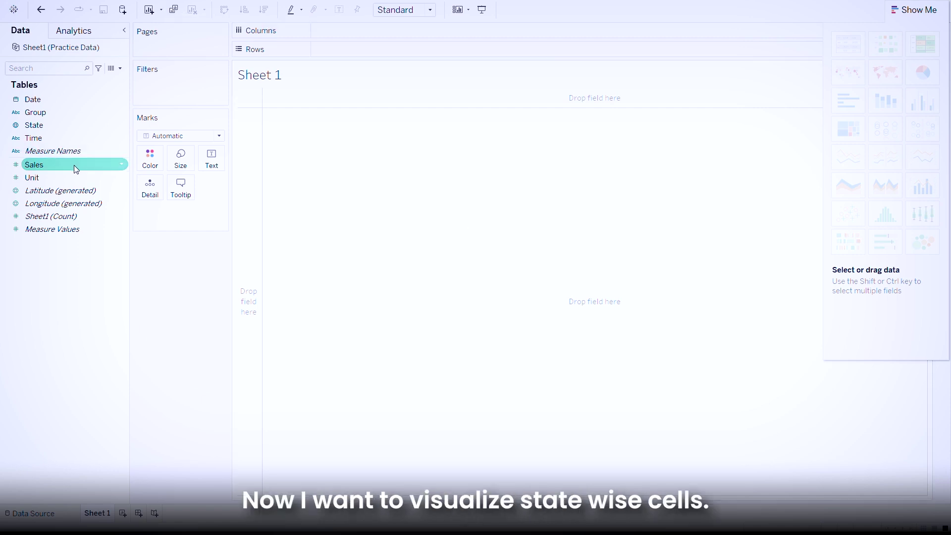
click(68, 124)
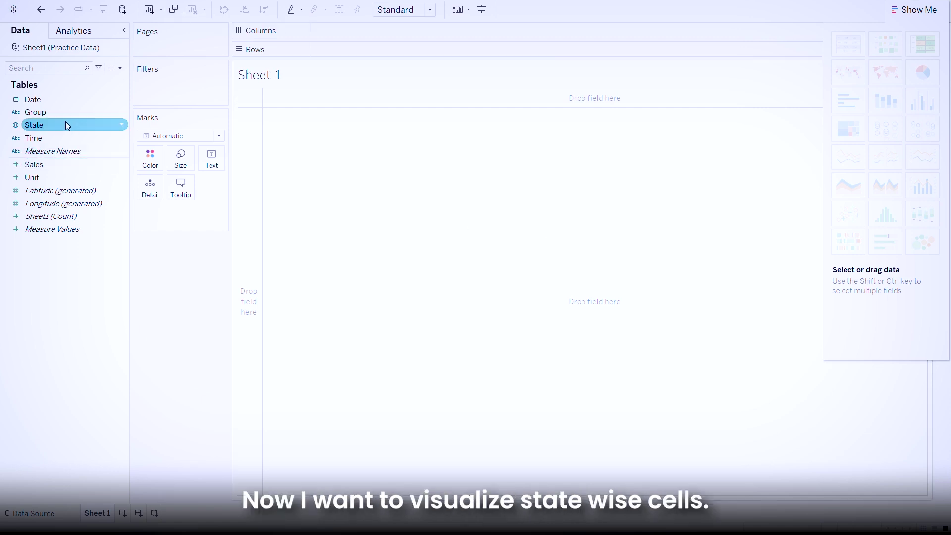
drag(66, 121, 314, 34)
click(58, 175)
drag(34, 174, 335, 53)
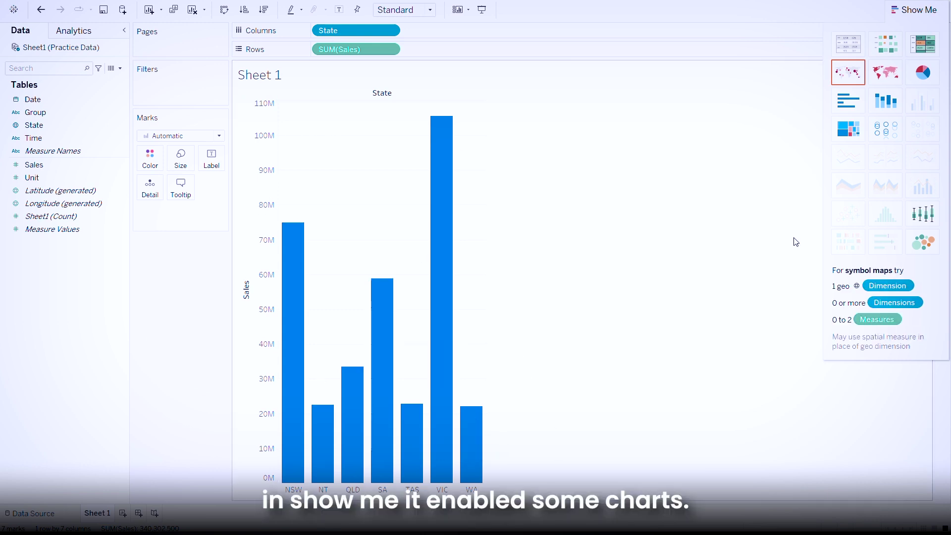
- Switch to horizontal bars in Show Me, then swap rows and columns for vertical state bars
click(878, 98)
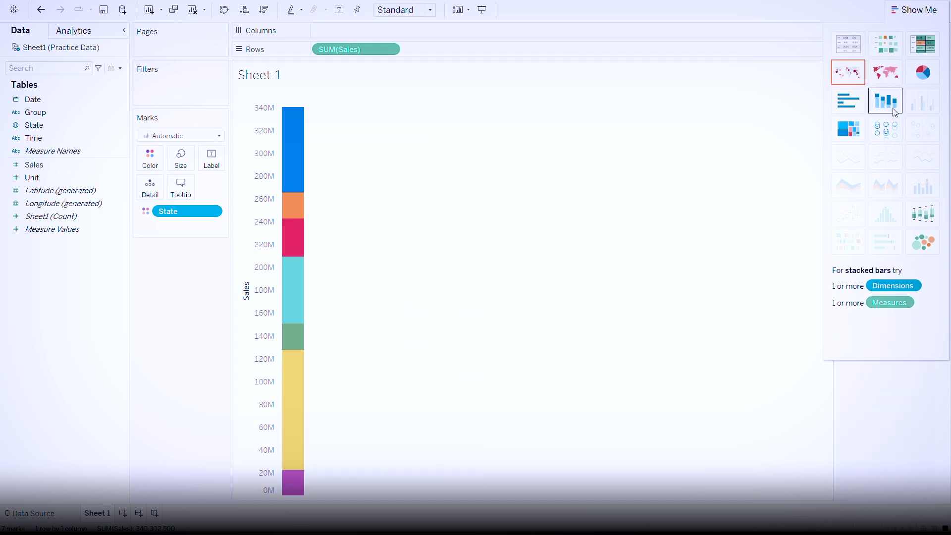
click(858, 95)
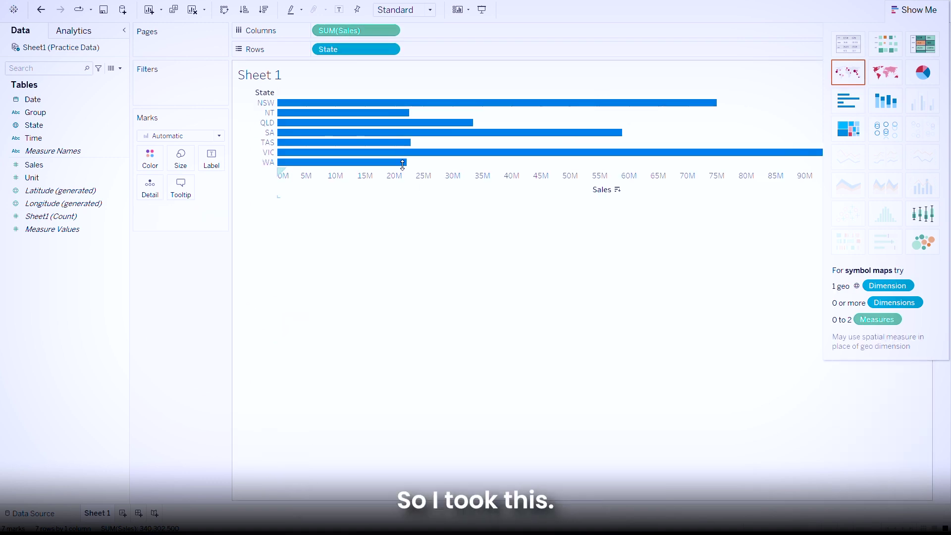
click(223, 11)
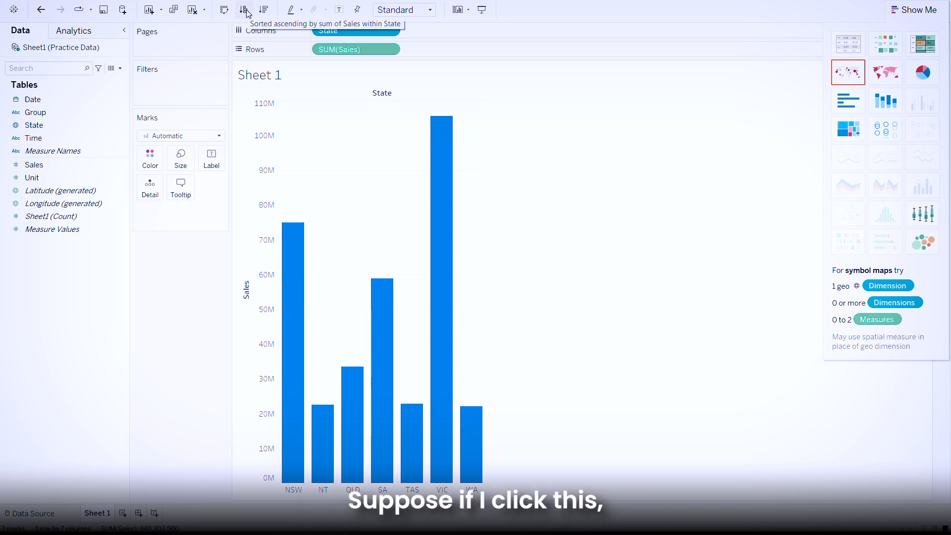
- Sort the state bars by sales, ending in descending order with VIC first
click(244, 10)
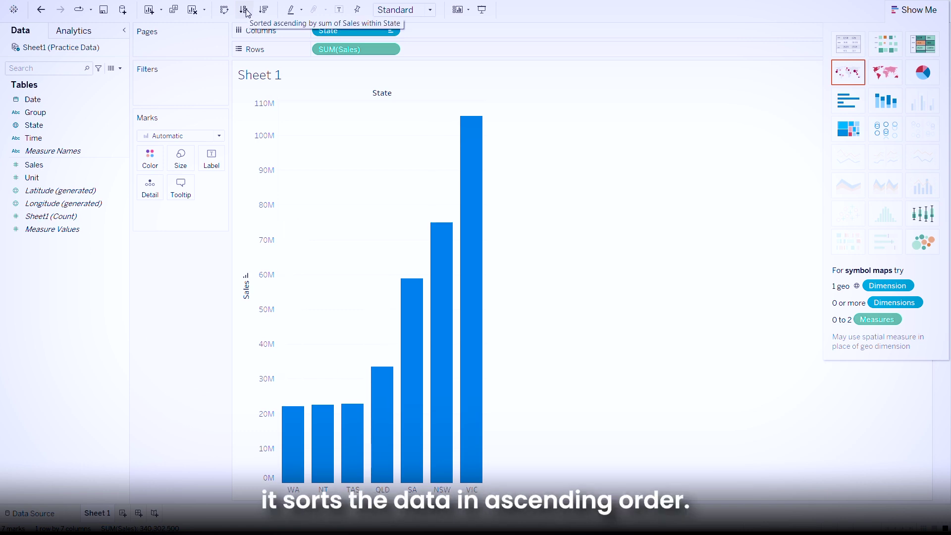
click(264, 10)
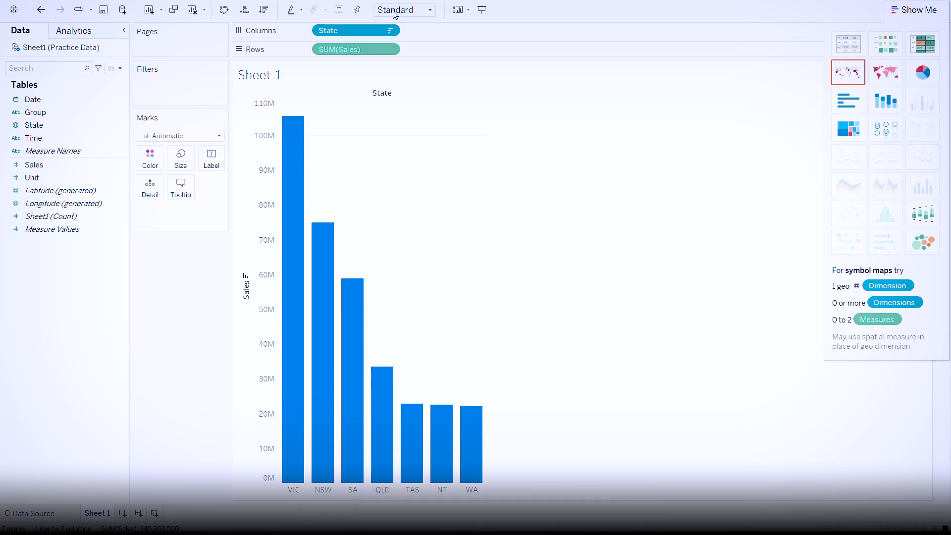
- Try Fit Width and Fit Height, then settle on Entire View for the chart
click(426, 12)
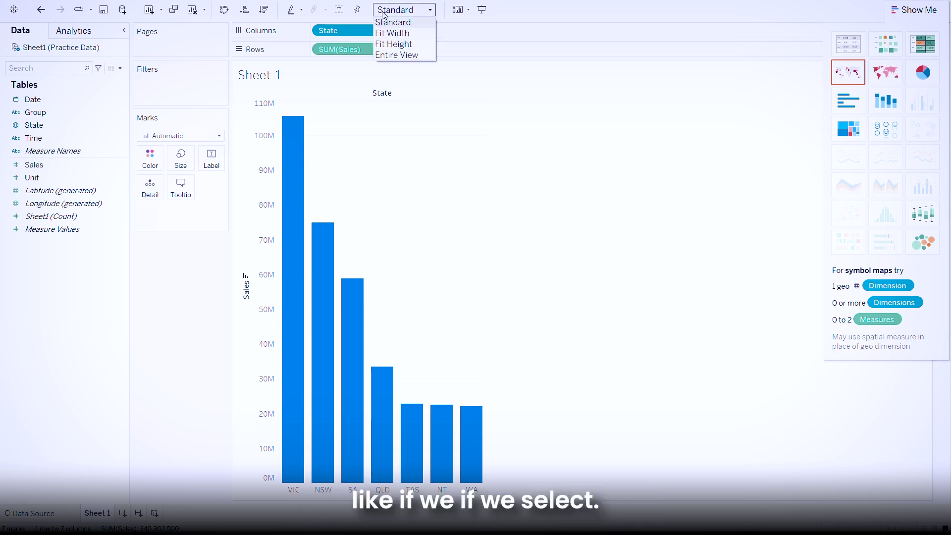
click(401, 34)
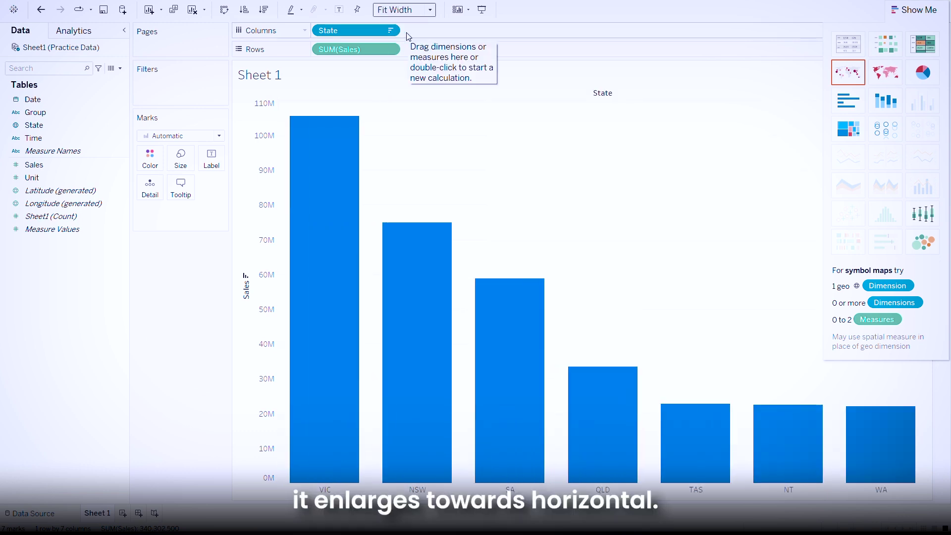
click(402, 10)
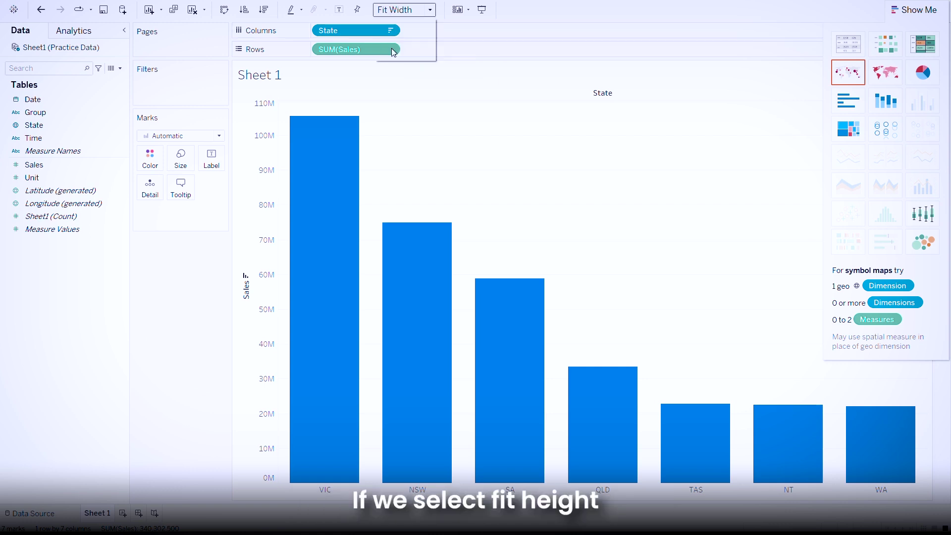
click(392, 50)
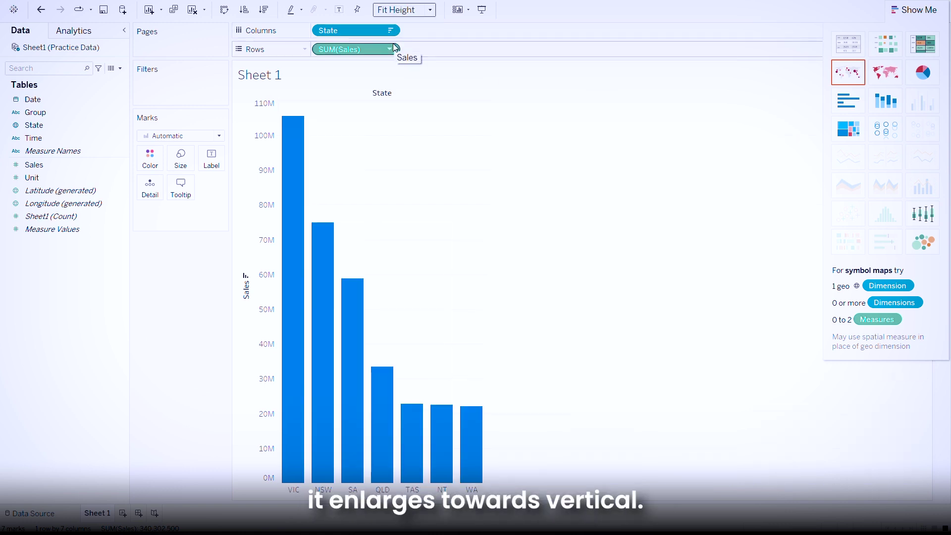
click(402, 10)
click(387, 55)
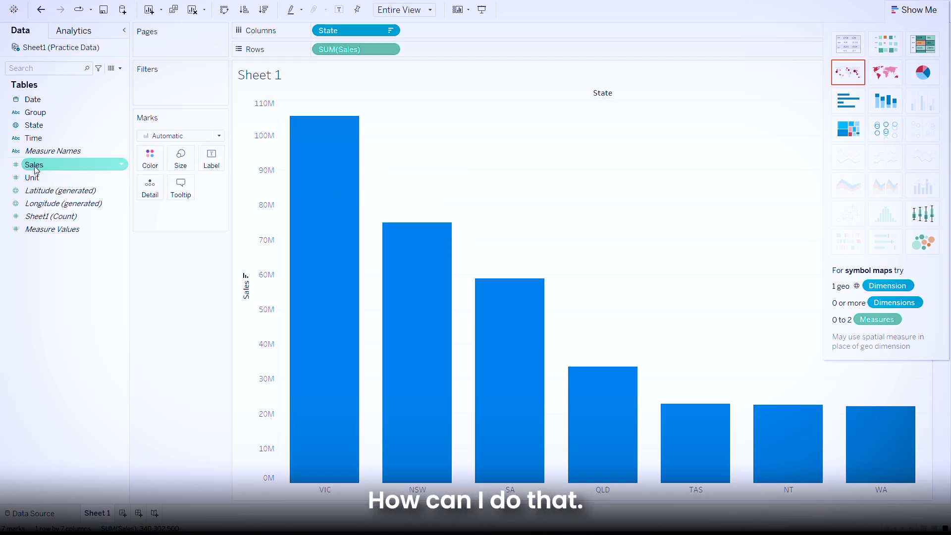
- Label each state bar with its SUM(Sales) total, e.g. 10,55,65,000 on VIC
drag(33, 168, 210, 156)
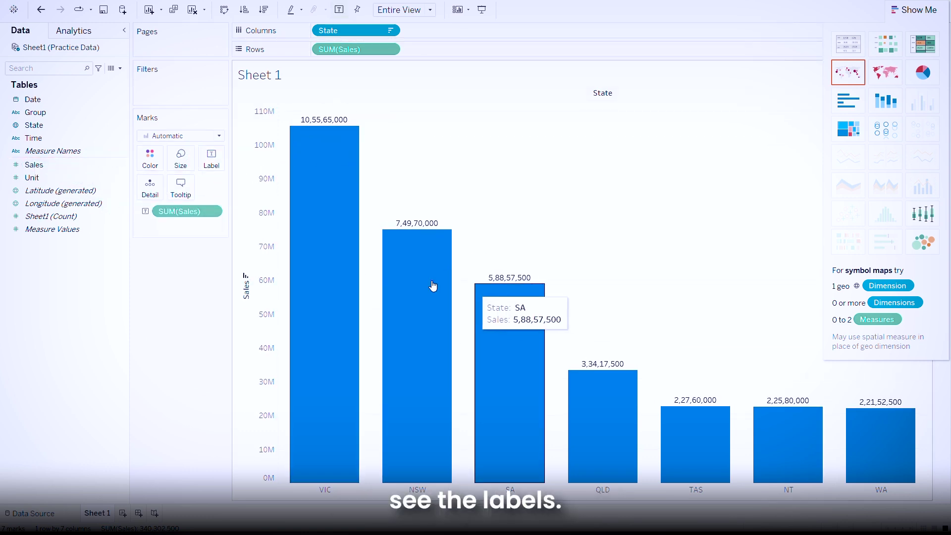
mouse_move(323, 177)
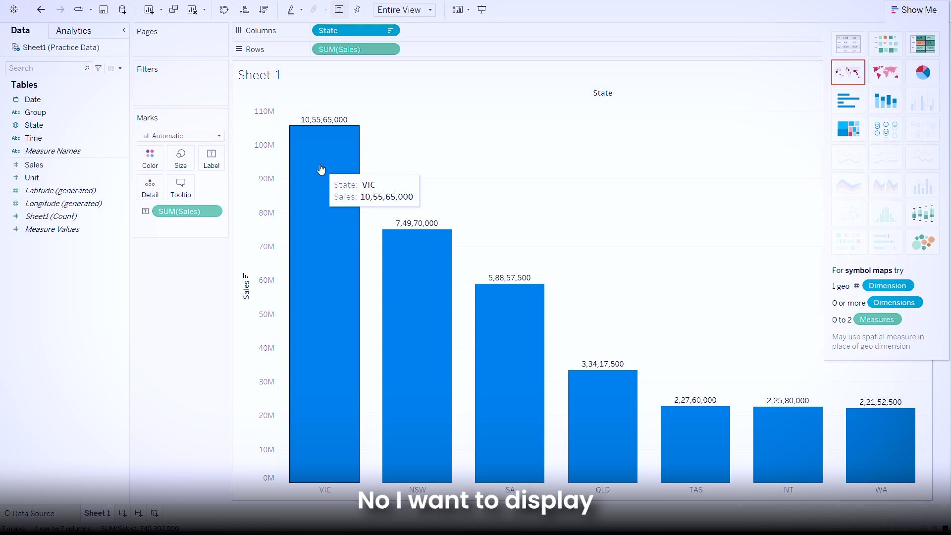
drag(33, 99, 183, 187)
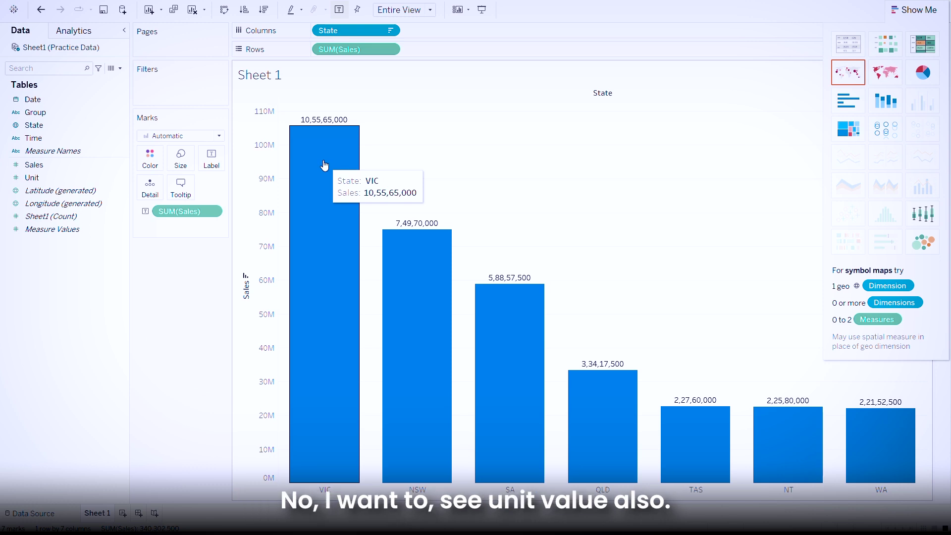
- Add SUM(Unit) to the bar tooltips, showing Unit 42,226 for VIC
click(29, 181)
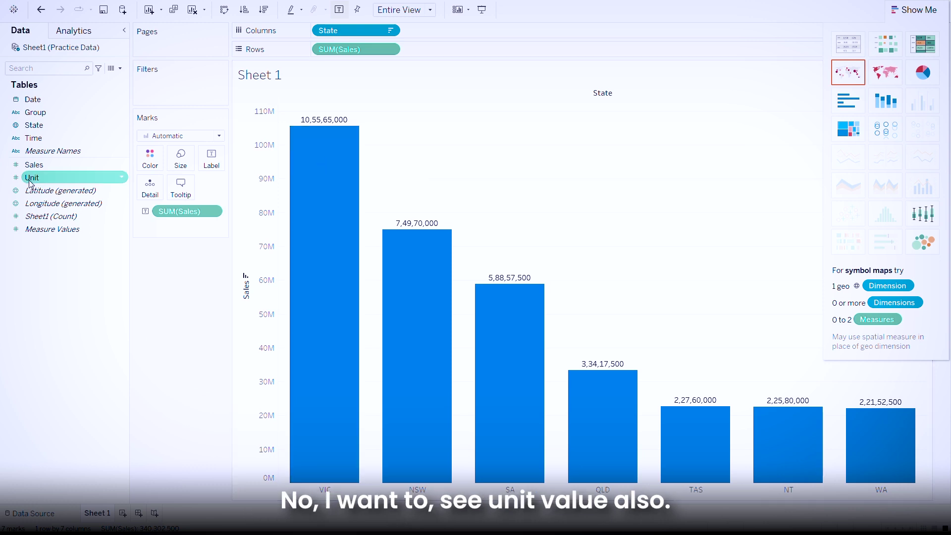
drag(31, 179, 178, 183)
mouse_move(323, 183)
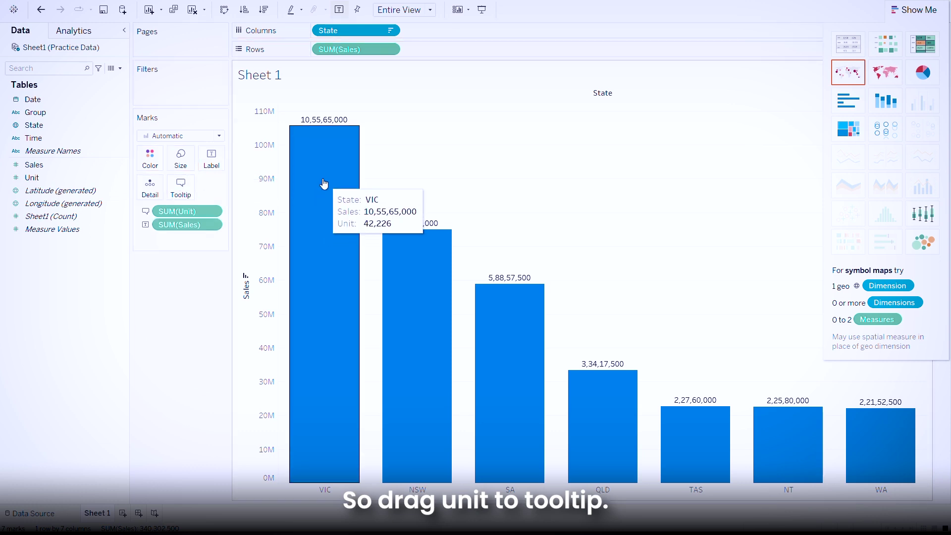